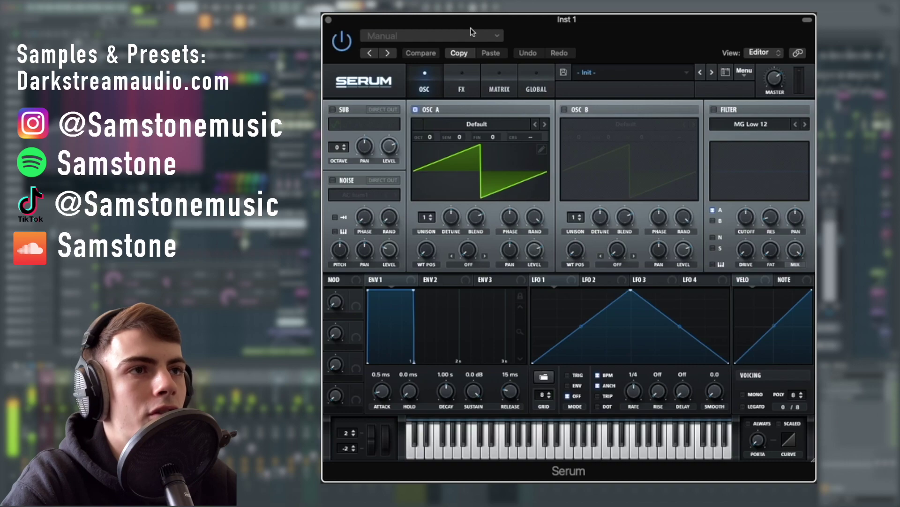
Load the Spectral wavetable Monster 3 [SL] into oscillator A
click(499, 128)
mouse_move(474, 161)
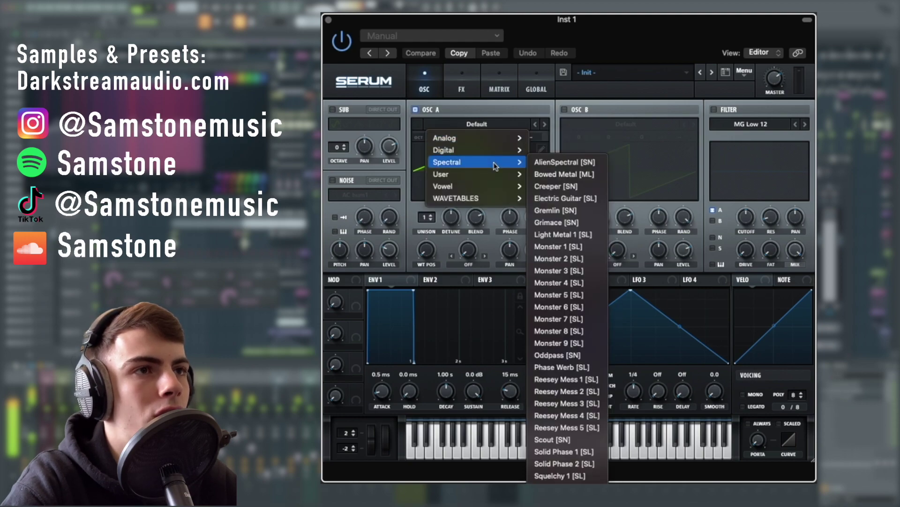
click(588, 272)
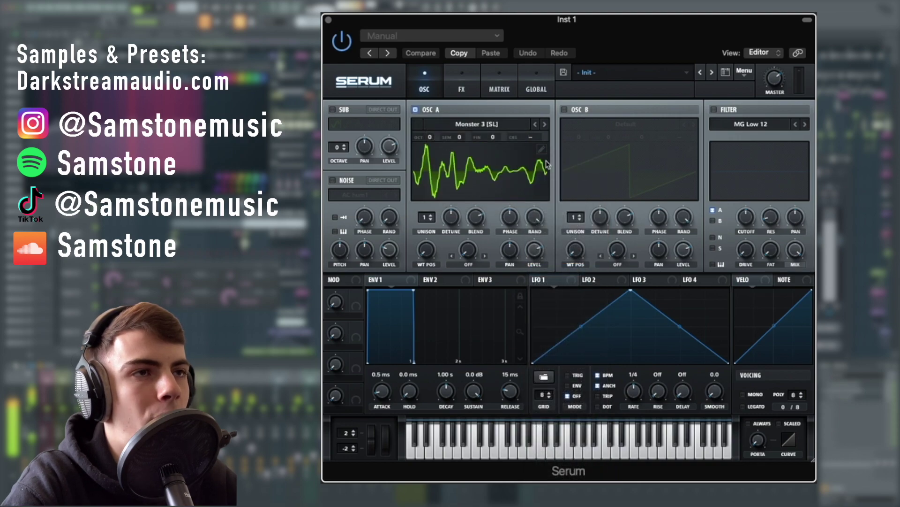
Enable oscillator B with the Spectral wavetable Monster 8 [SL] and raise its wavetable position
click(565, 111)
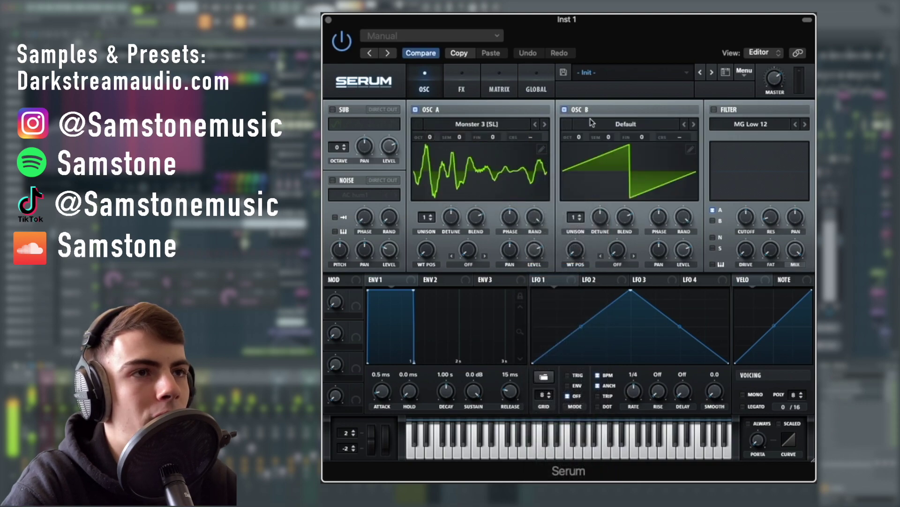
click(597, 124)
mouse_move(605, 162)
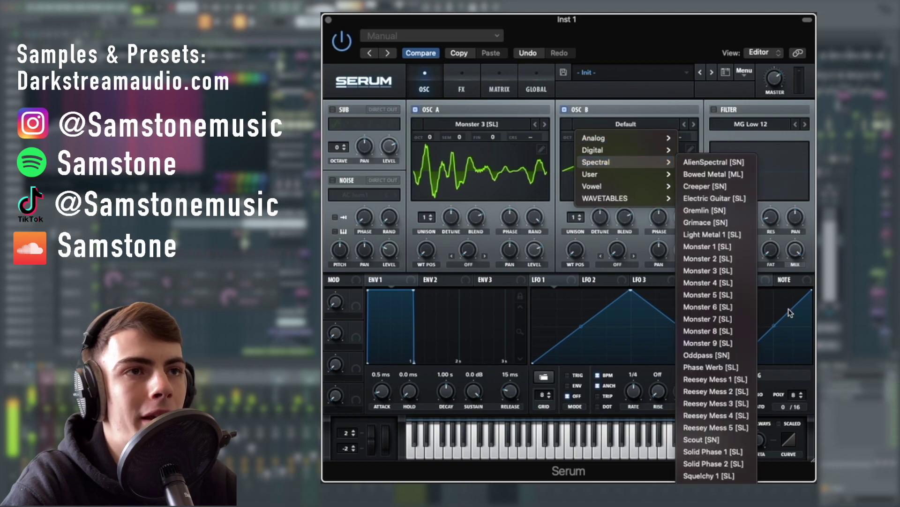
click(708, 331)
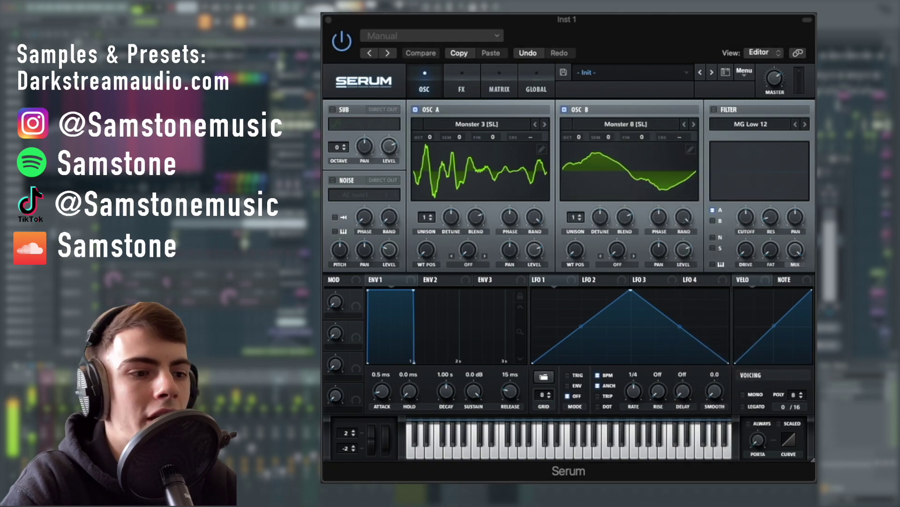
drag(576, 254, 578, 193)
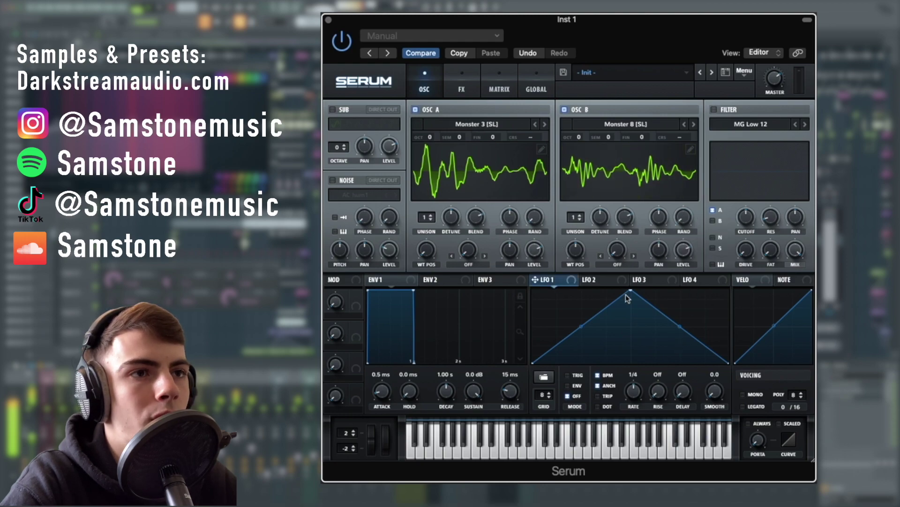
Reshape LFO 1 to curve up slowly to full height at a quarter of its length and hold flat at maximum
drag(633, 293, 583, 291)
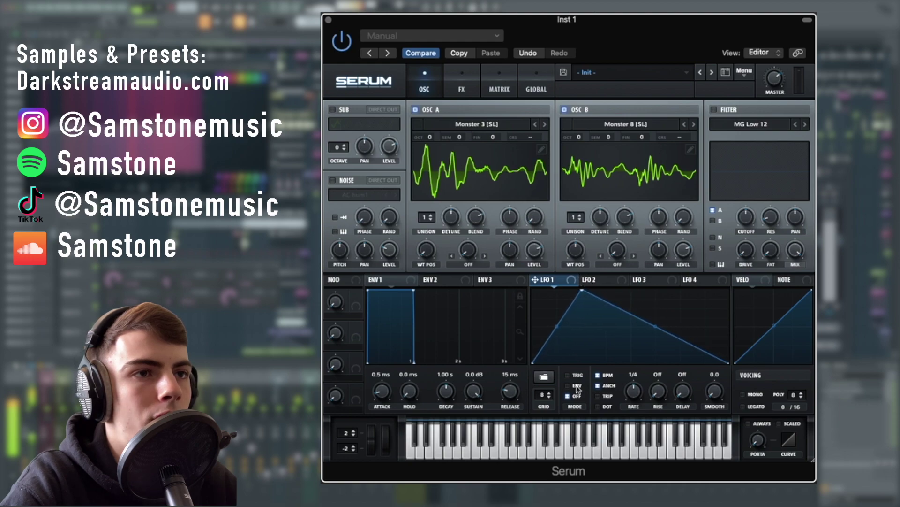
double_click(702, 326)
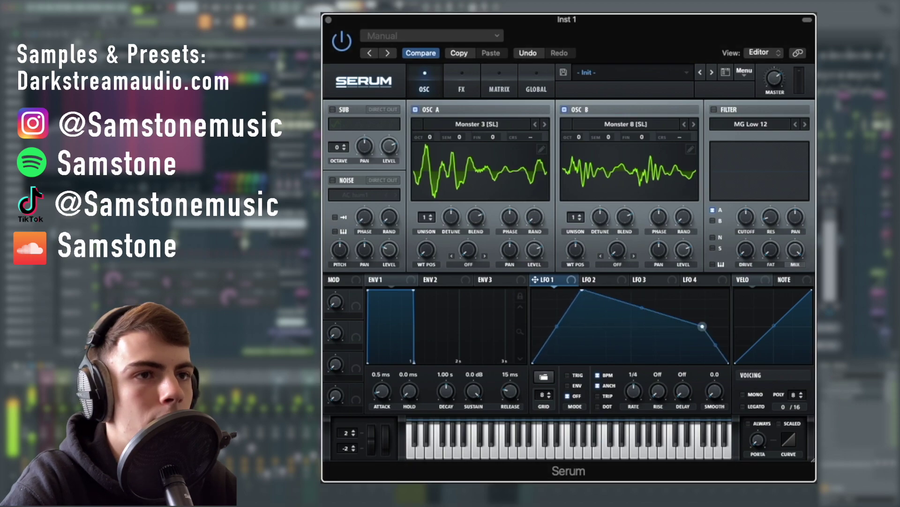
drag(702, 329, 689, 296)
drag(557, 328, 562, 344)
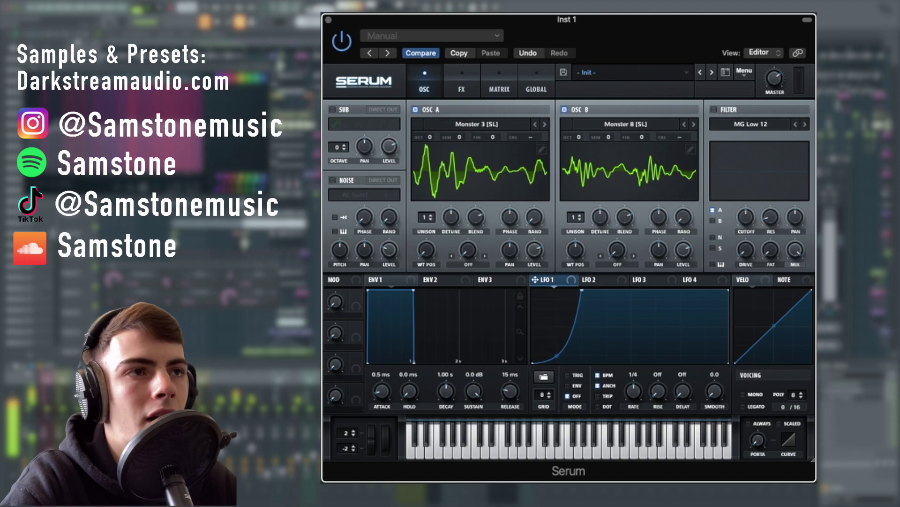
Enable the MG Low 12 filter for oscillators A and B, with a lowered cutoff modulated by LFO 1
drag(746, 216, 748, 262)
drag(535, 279, 746, 217)
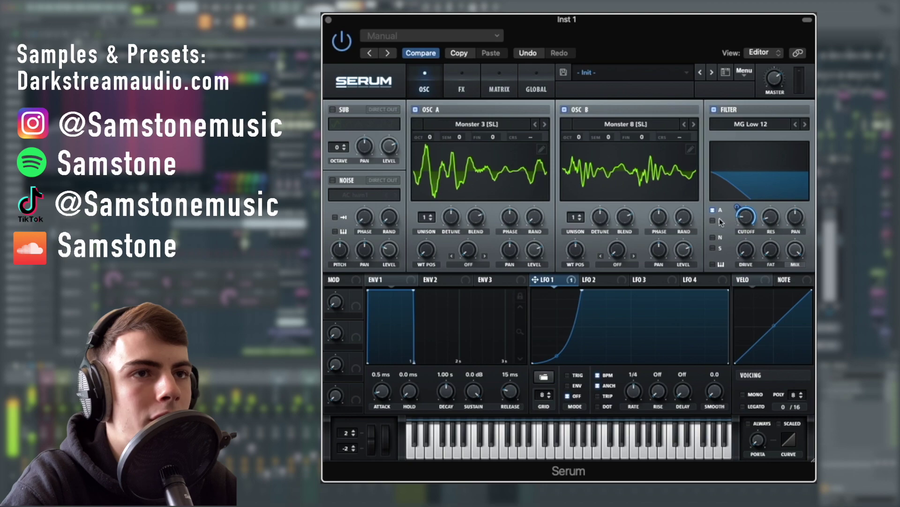
click(713, 220)
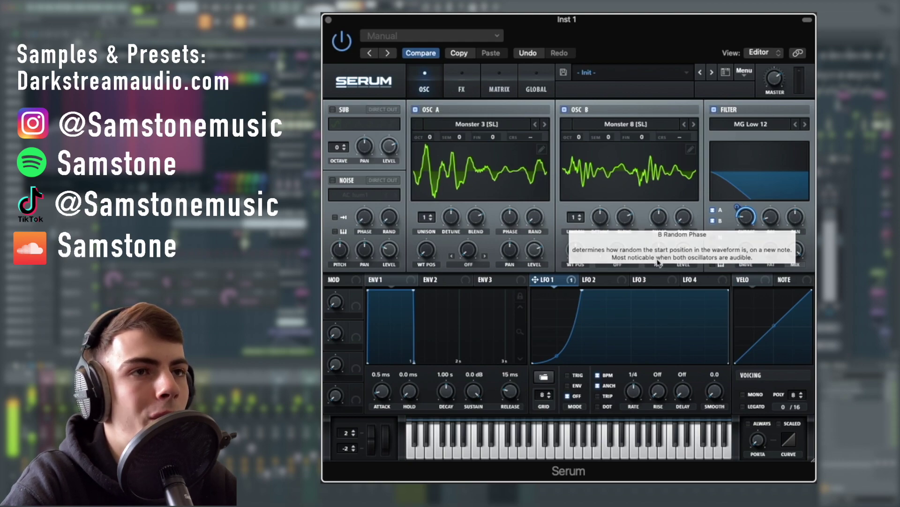
Shape LFO 2 to fall from mid height to zero at its centre and rise to maximum, using ENV mode and TRIP
click(600, 280)
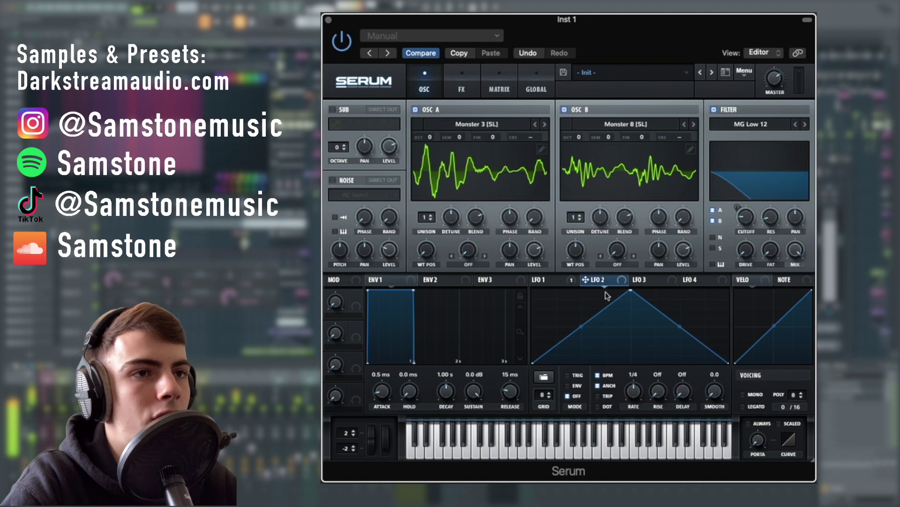
drag(532, 362, 524, 330)
drag(636, 294, 630, 364)
double_click(674, 310)
drag(674, 310, 728, 290)
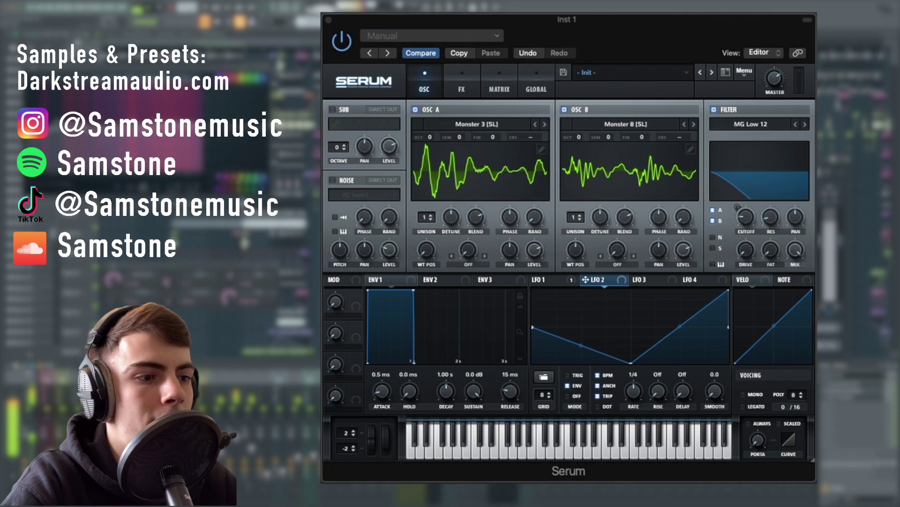
Switch LFO 1 to ENV mode and slow LFO 2's rate to 4 bar t
click(561, 279)
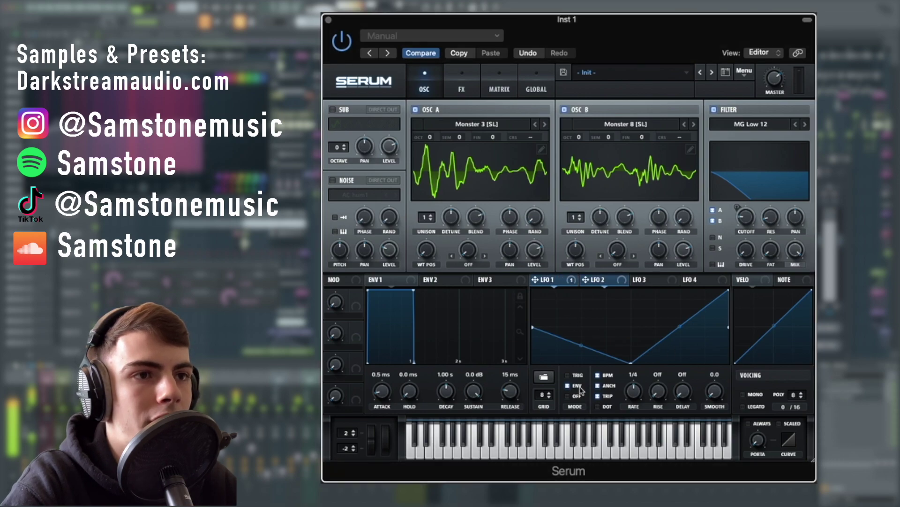
click(546, 280)
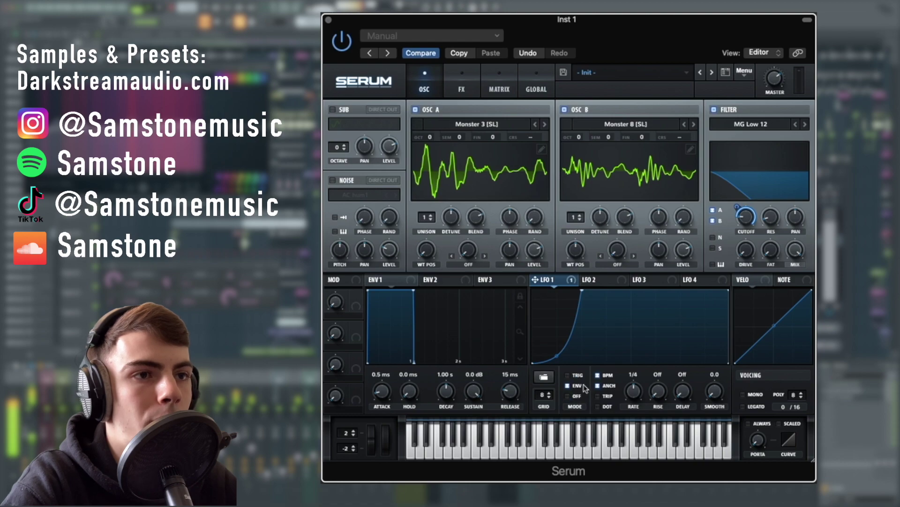
click(592, 280)
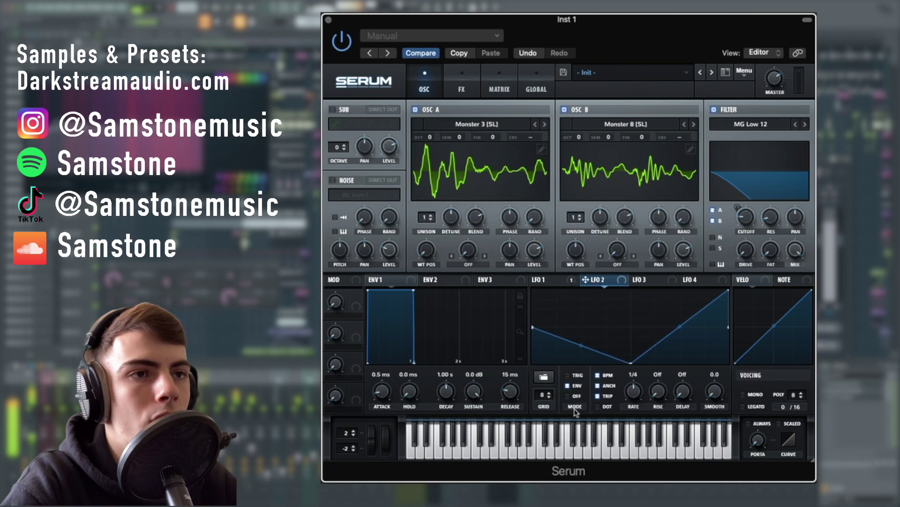
mouse_move(578, 379)
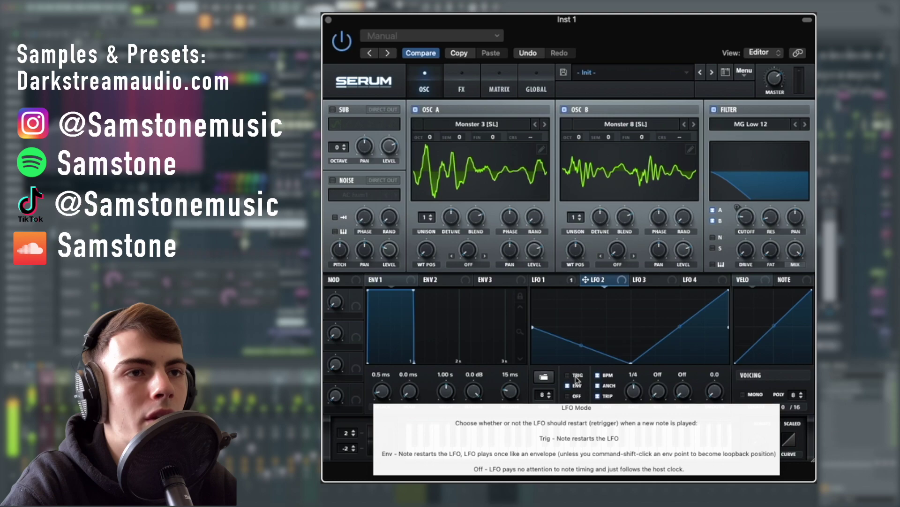
mouse_move(604, 398)
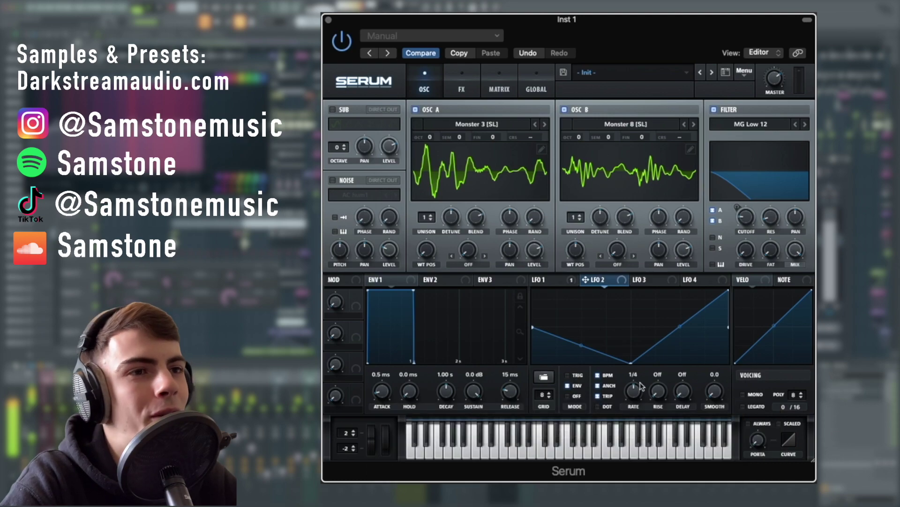
drag(633, 391, 625, 417)
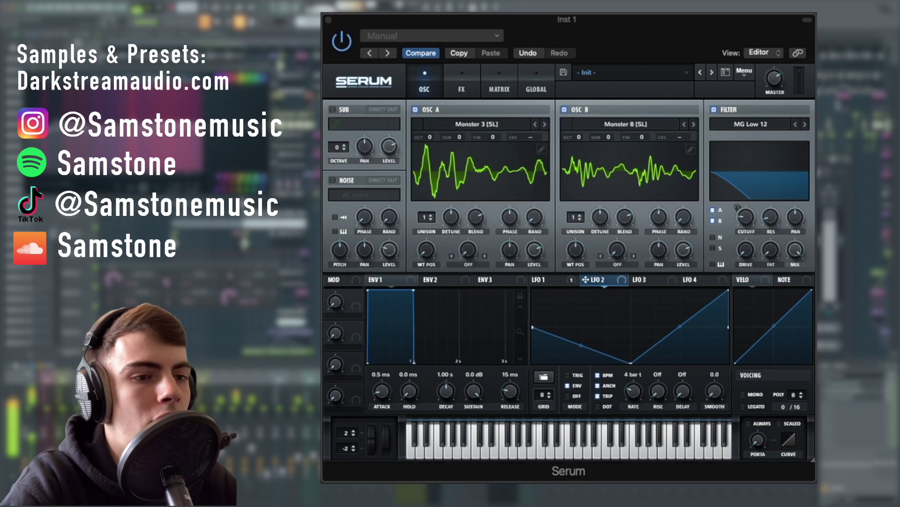
Assign LFO 2 to the fine tuning of both oscillator B and oscillator A
click(598, 283)
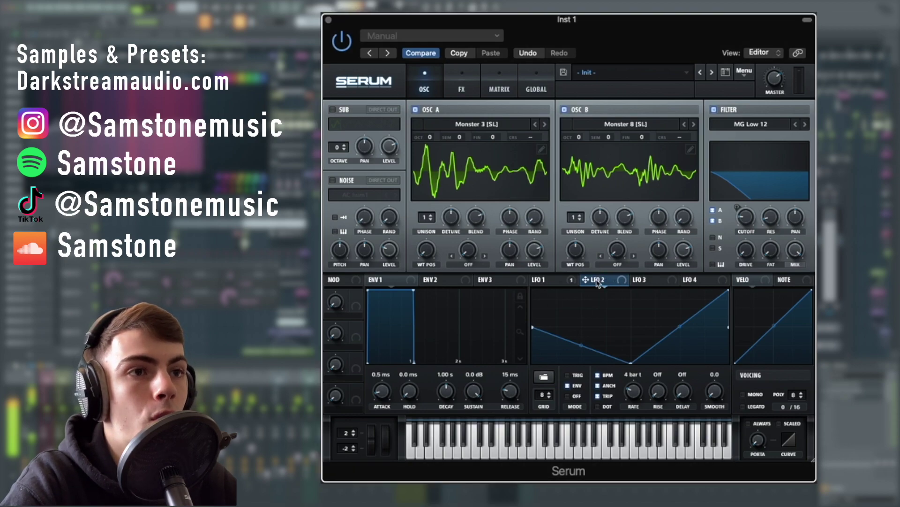
drag(598, 280, 642, 137)
drag(609, 281, 494, 137)
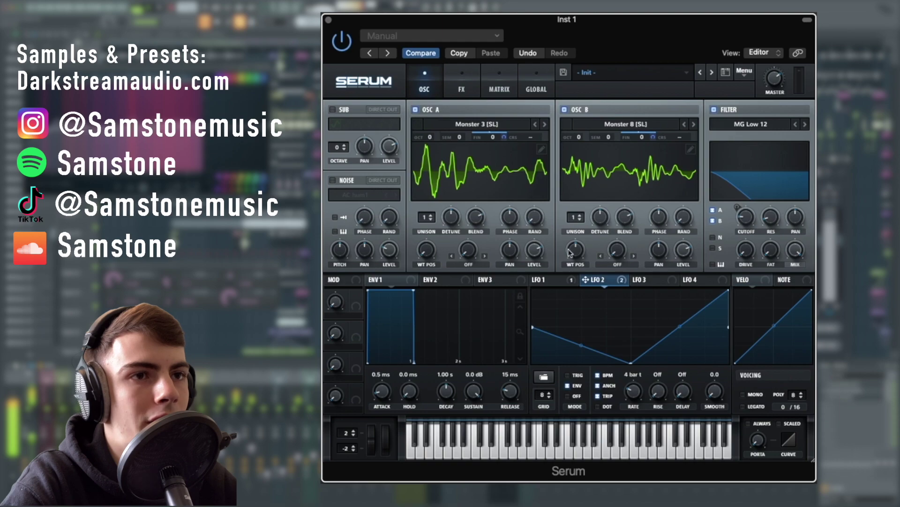
mouse_move(570, 252)
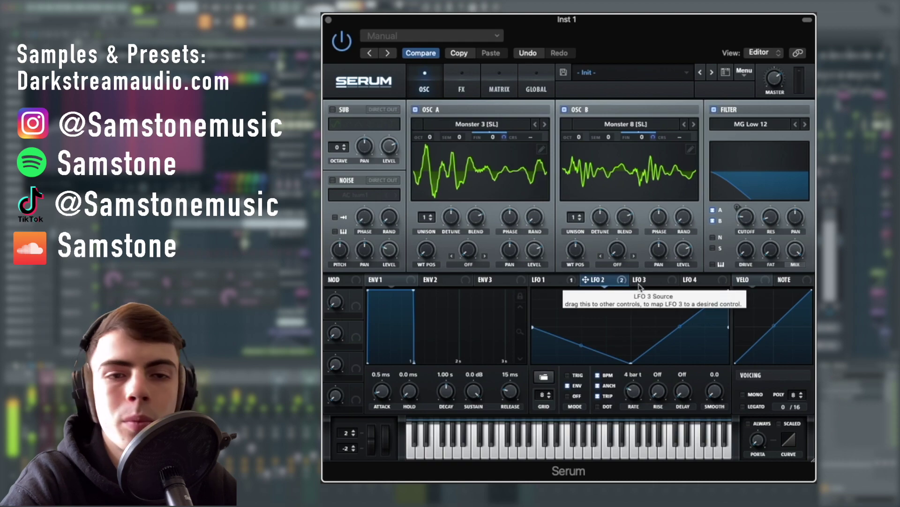
Bring up LFO 3 and enable the sub oscillator with its octave set to -3
click(640, 281)
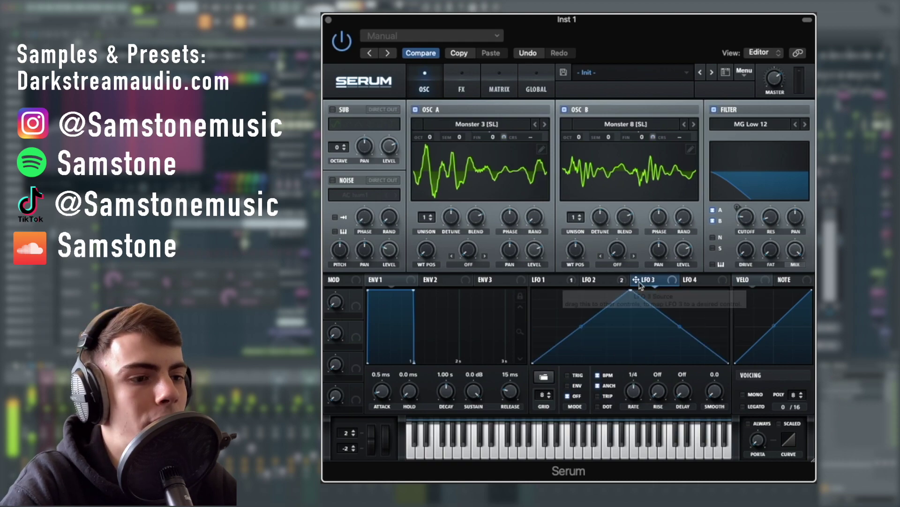
click(332, 110)
drag(338, 148, 335, 169)
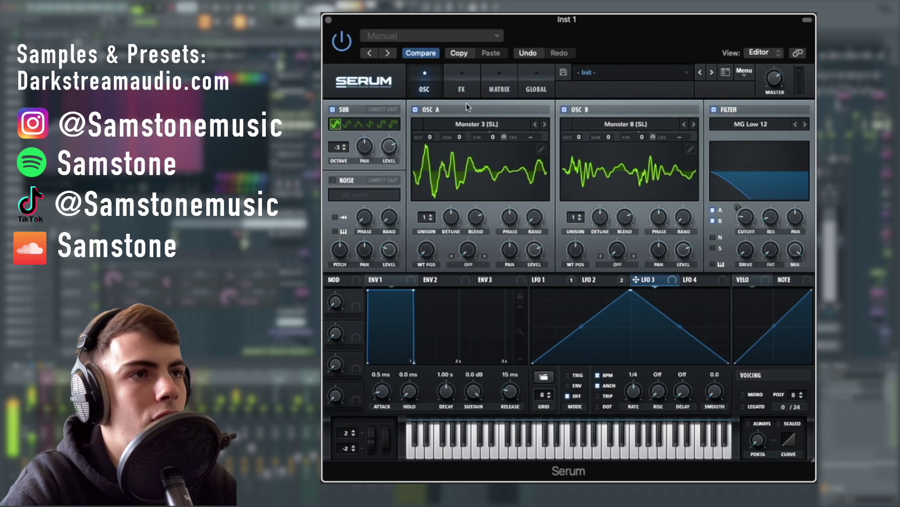
Enable the Filter effect and set its type to the flanger filter Cmb +
click(464, 85)
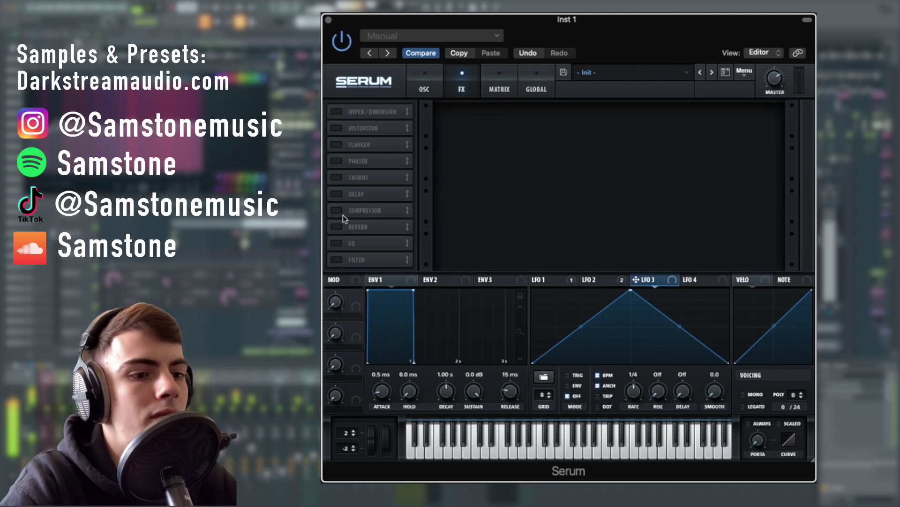
click(336, 260)
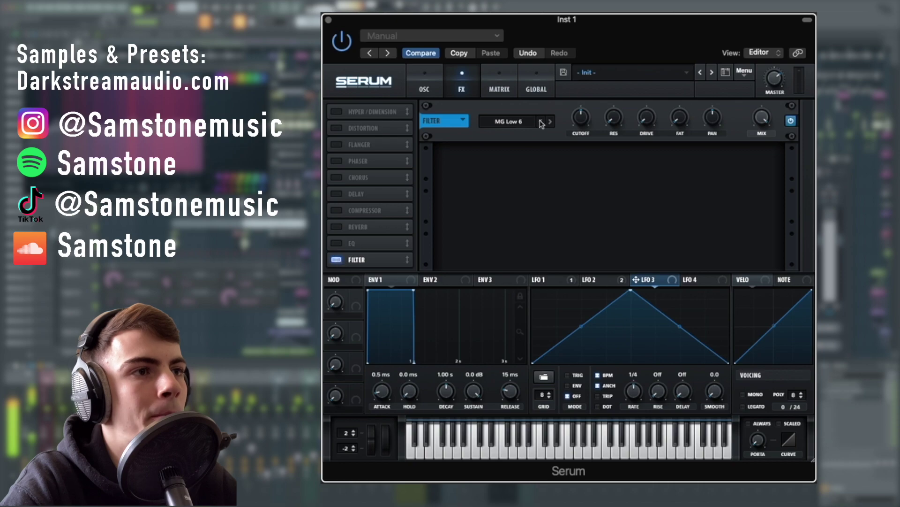
click(518, 122)
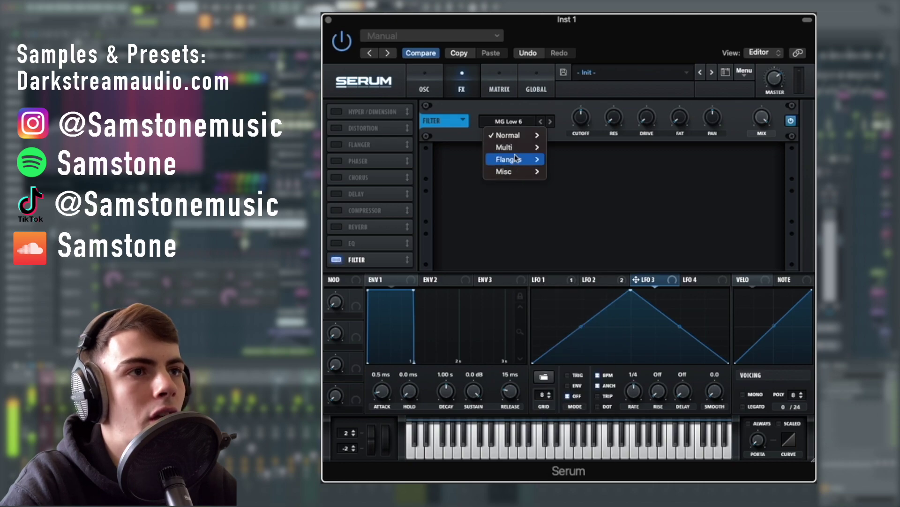
mouse_move(516, 159)
click(562, 157)
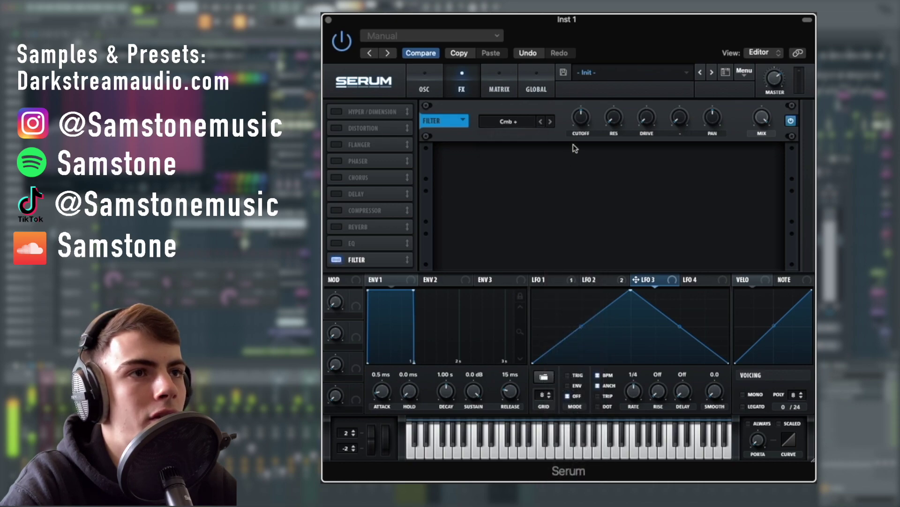
Tune the comb filter effect with a lower cutoff, resonance at about the midpoint and mix at about one third
drag(588, 116, 588, 129)
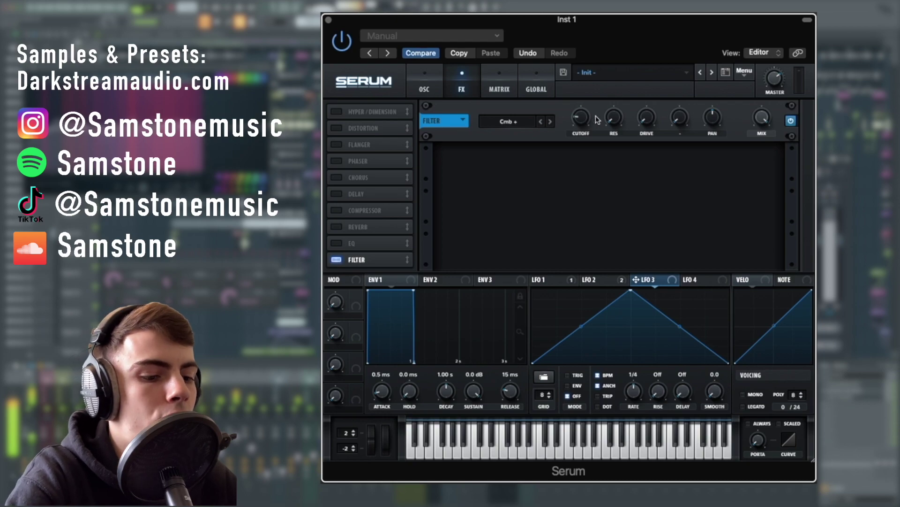
drag(615, 117, 616, 98)
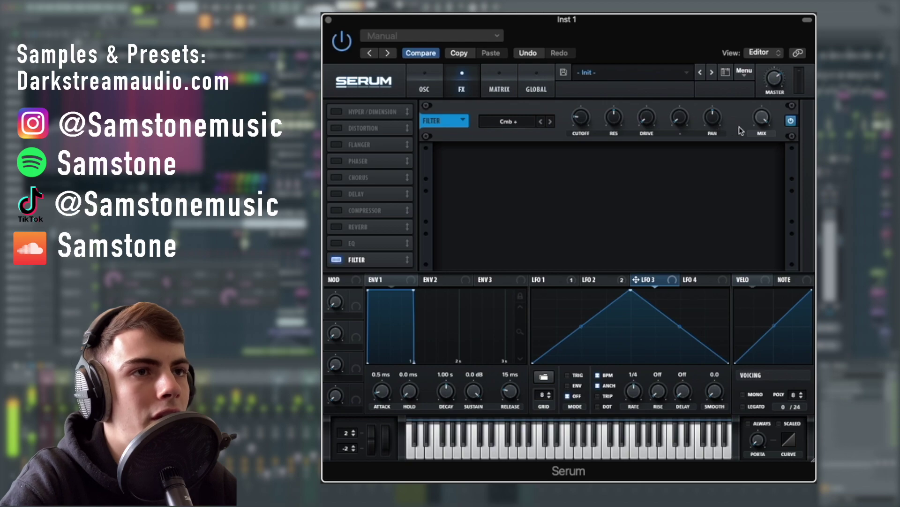
drag(764, 120, 765, 155)
drag(765, 120, 765, 118)
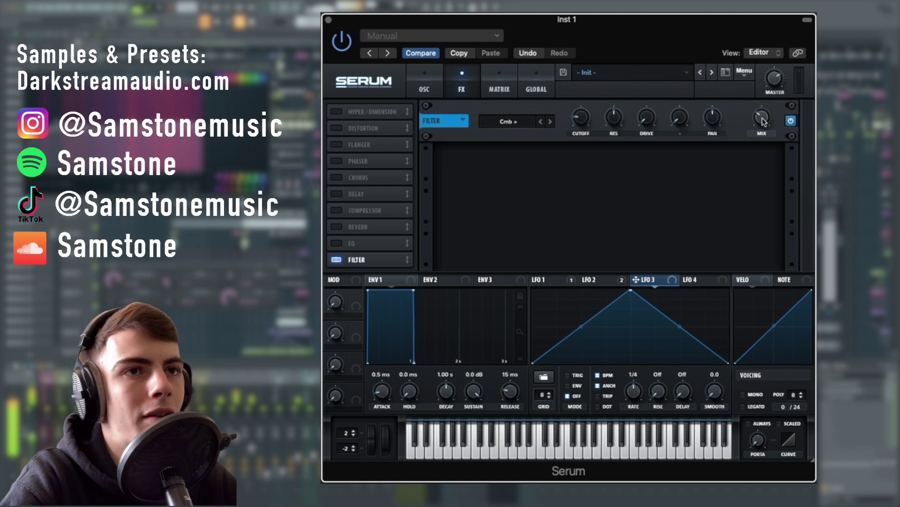
Move the filter to the start of the effects chain and enable a Hall reverb directly after it
drag(373, 260, 374, 84)
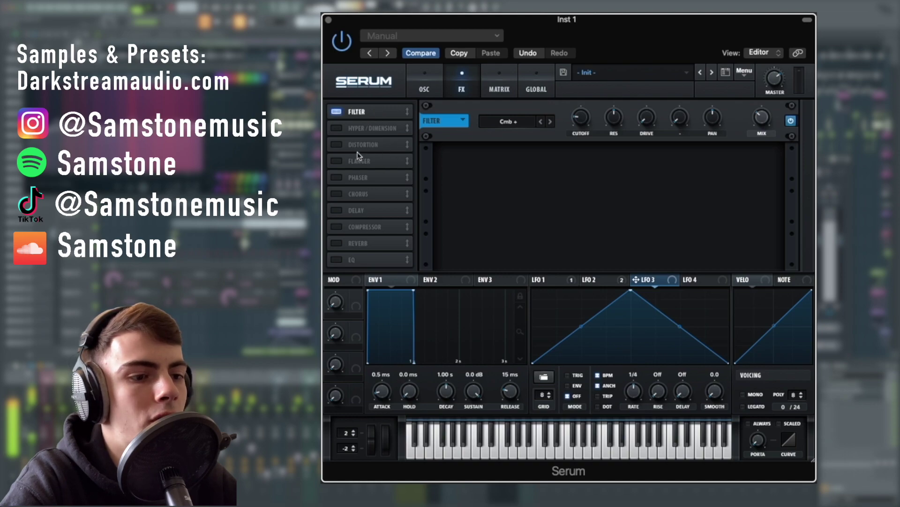
click(339, 242)
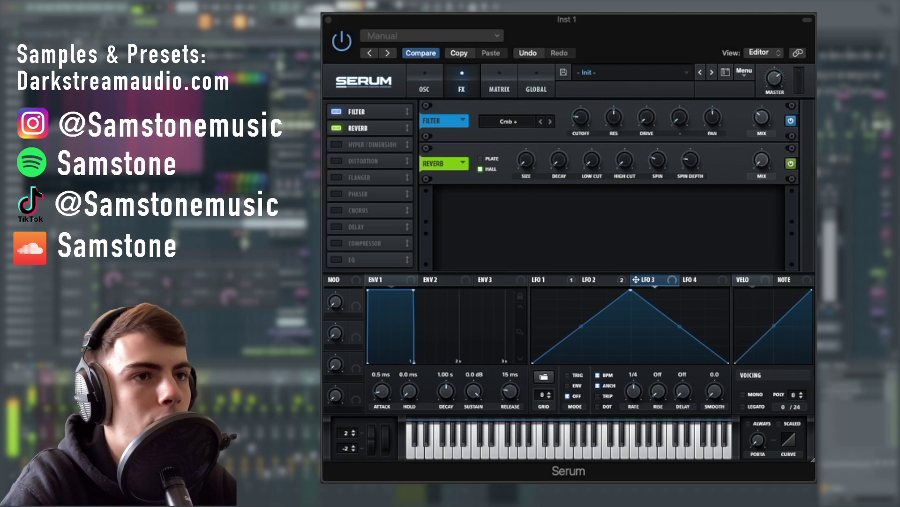
Set LFO 3 to ENV mode and shape it as a multi-point curve rising from zero to maximum at its end
click(621, 322)
click(577, 386)
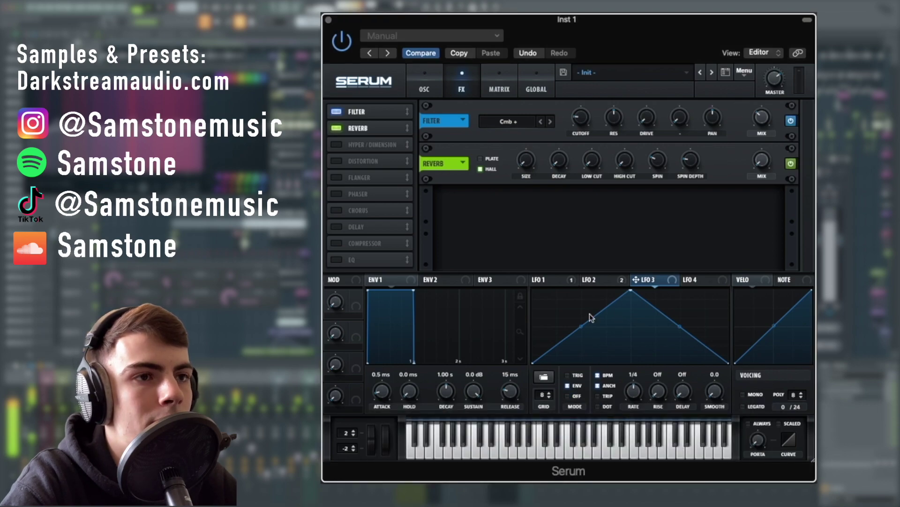
double_click(582, 347)
drag(631, 290, 729, 290)
drag(655, 318, 632, 316)
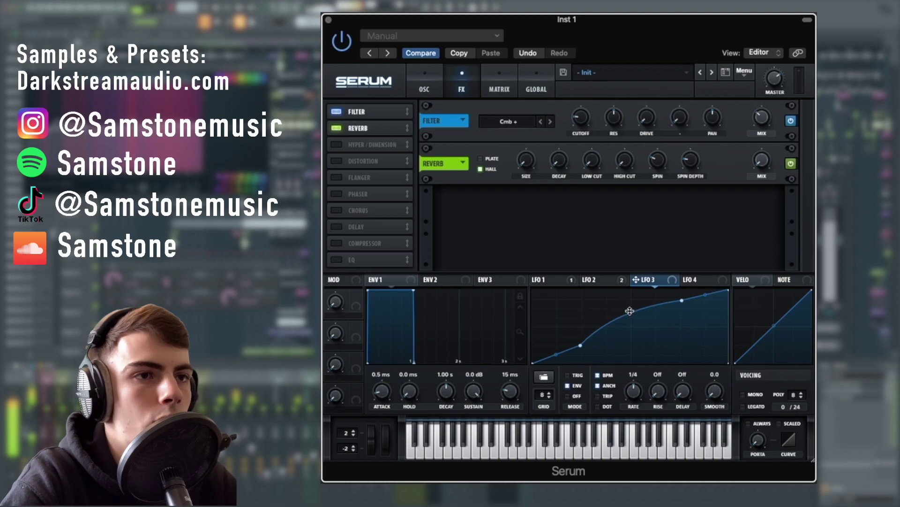
Raise the first inner point of LFO 3's curve and route LFO 3 to the reverb mix at a 2 bar rate
drag(581, 346, 581, 337)
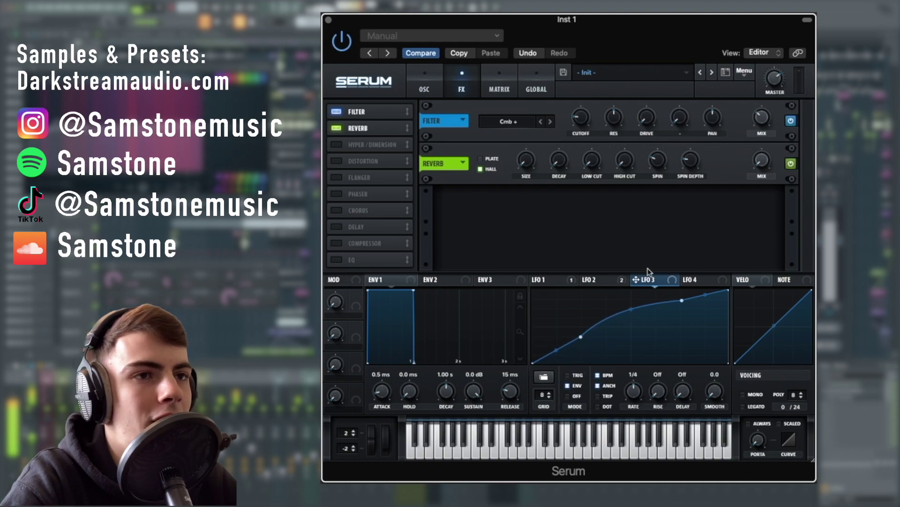
drag(651, 276, 762, 160)
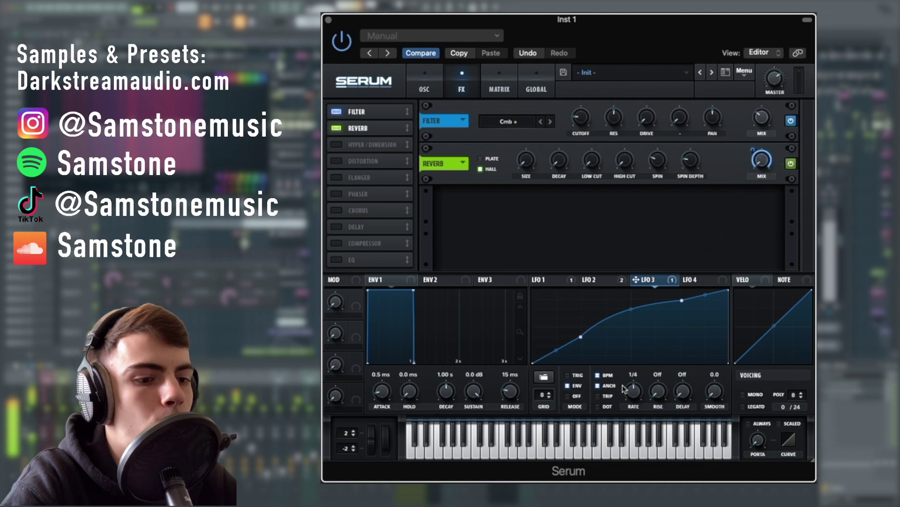
drag(633, 394, 633, 419)
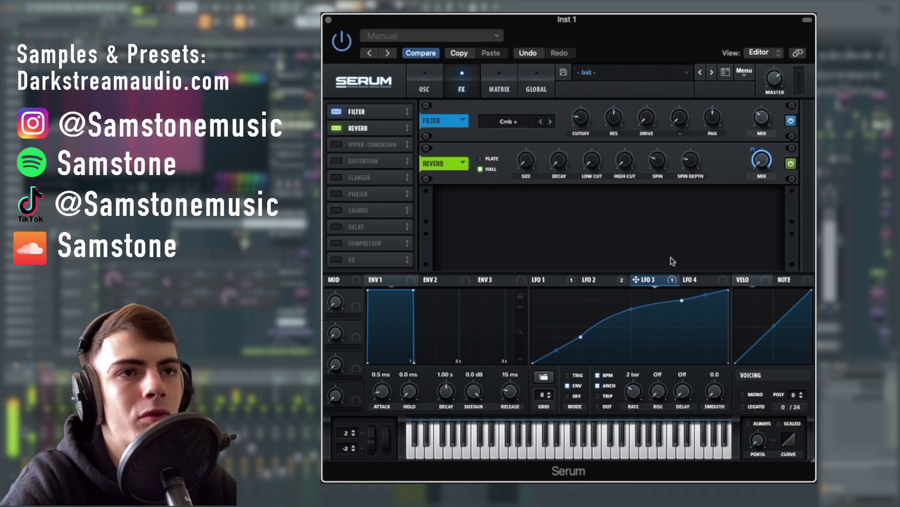
click(596, 281)
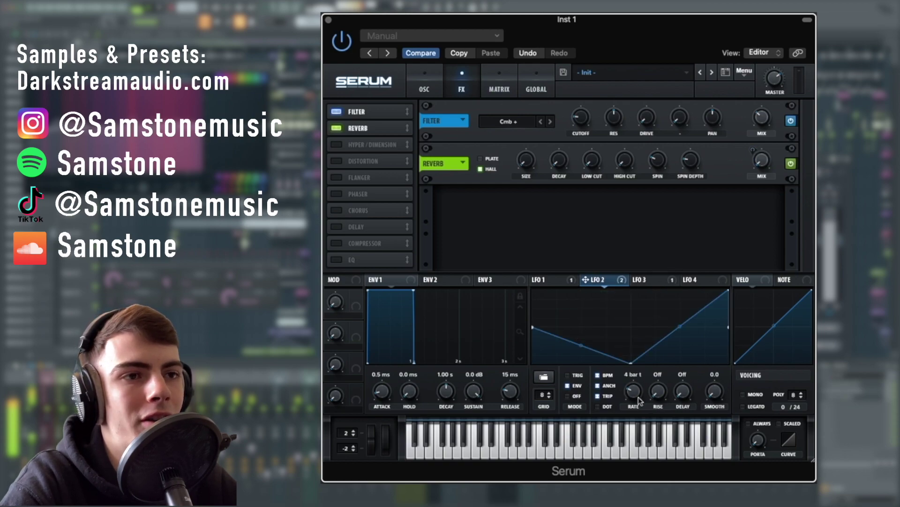
click(559, 280)
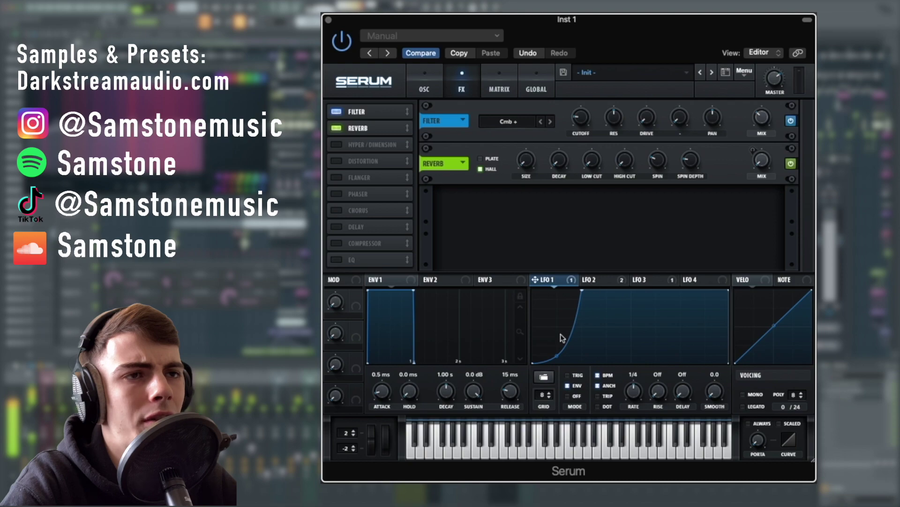
click(638, 281)
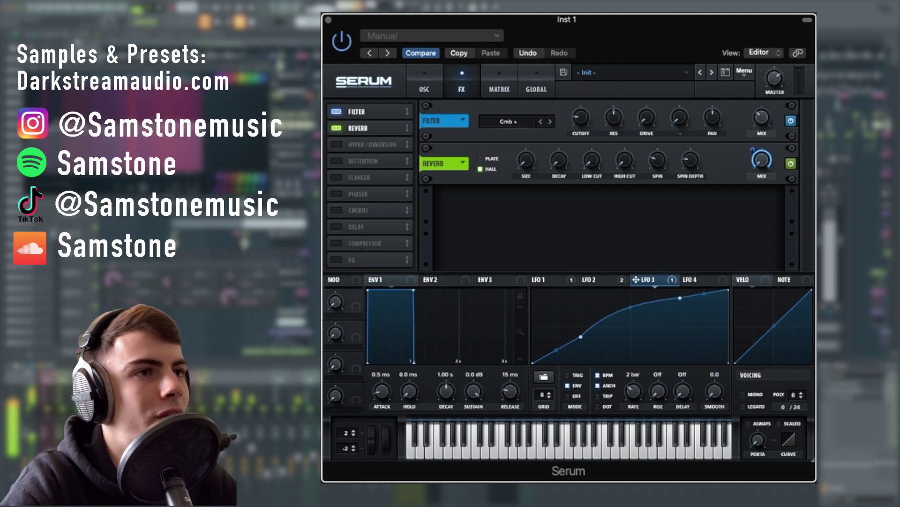
Enable the Distortion effect directly after the reverb and set it to the Asym type with a higher drive
click(336, 162)
drag(359, 163, 362, 141)
click(523, 209)
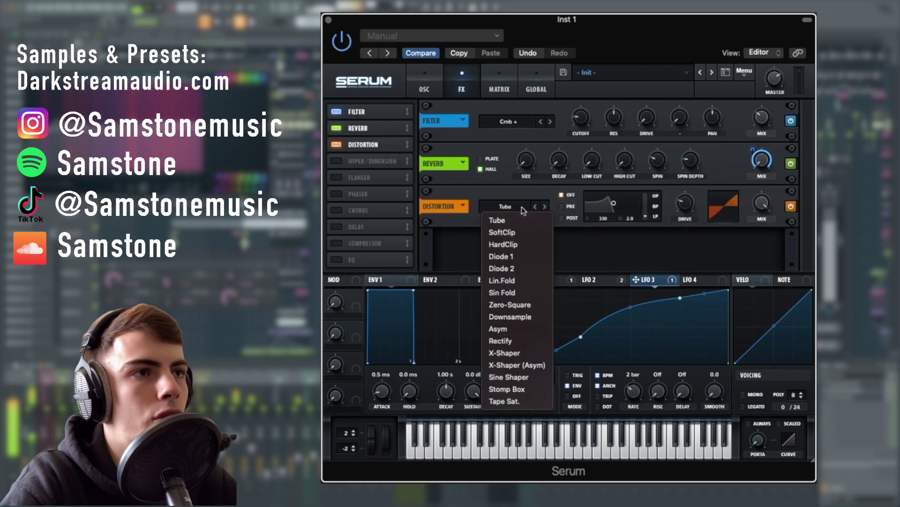
click(498, 329)
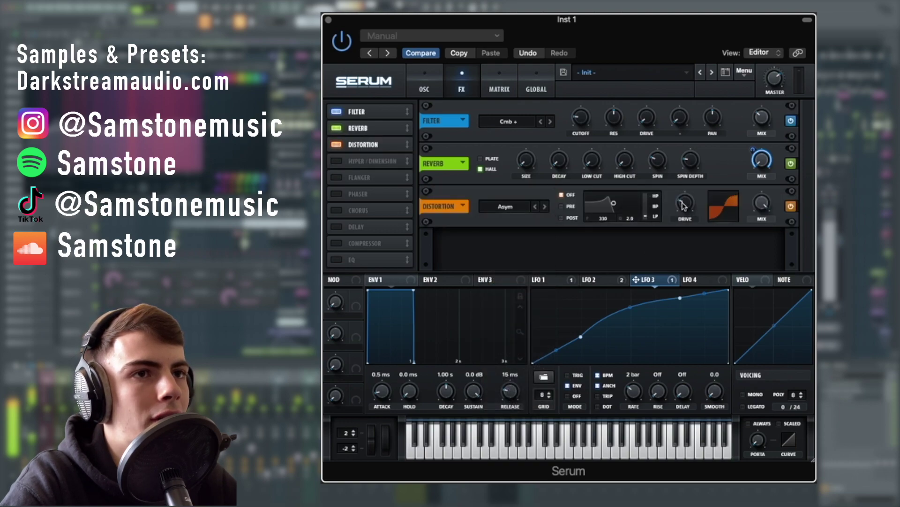
mouse_move(683, 205)
drag(685, 203, 665, 219)
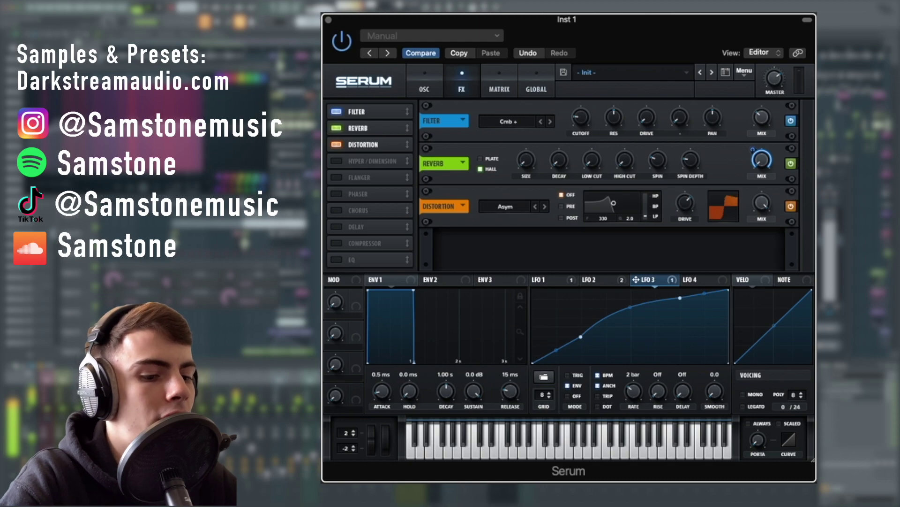
Enable the Compressor effect and move it directly after the distortion in the effects chain
click(336, 244)
mouse_move(629, 233)
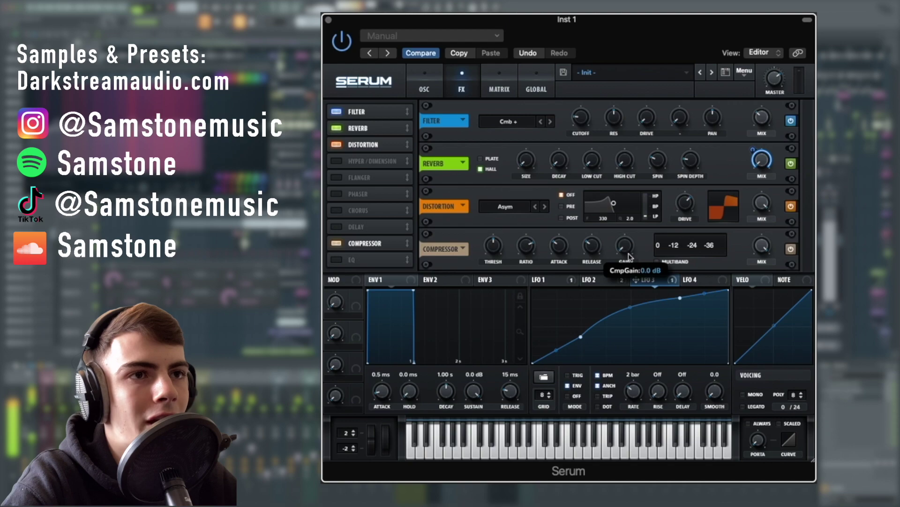
drag(341, 243, 341, 162)
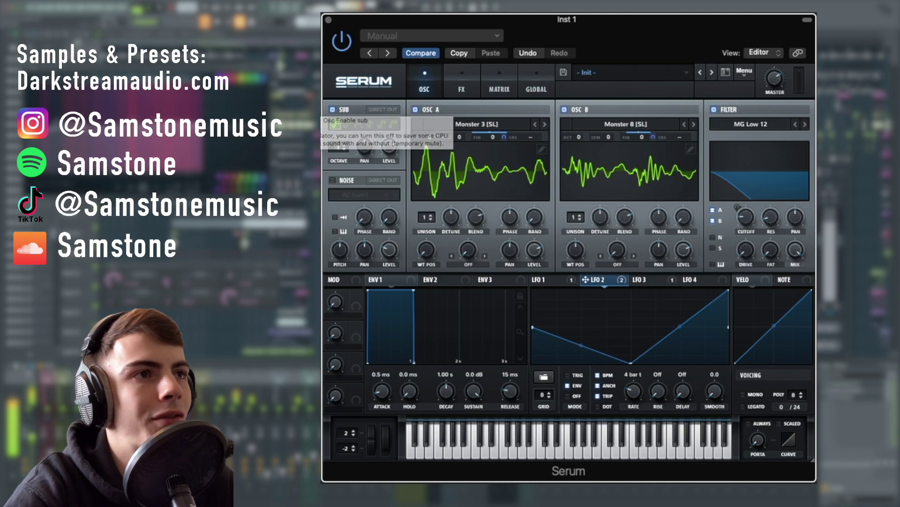
Disable the sub oscillator, oscillator B and the main filter so that only oscillator A stays active
click(347, 110)
click(589, 112)
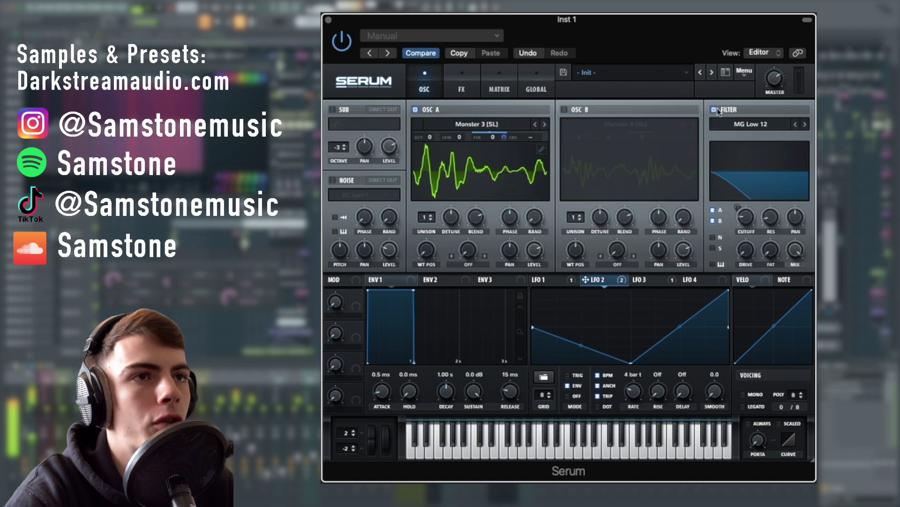
click(714, 110)
Disable the reverb, filter and compressor effects, keeping only the distortion in the effects chain
click(457, 81)
click(338, 128)
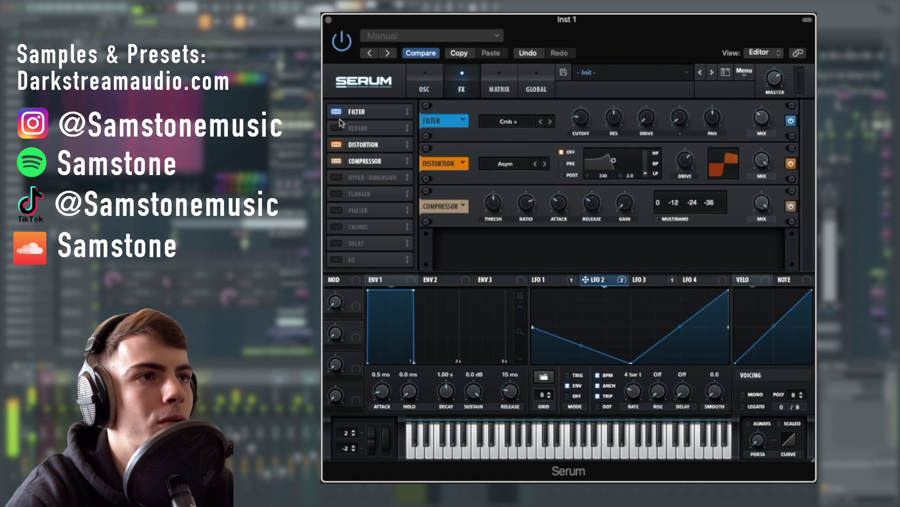
click(337, 112)
click(337, 161)
Load the Analog_BD_Sin wavetable from the Analog category into oscillator A and set its octave to -1
click(424, 84)
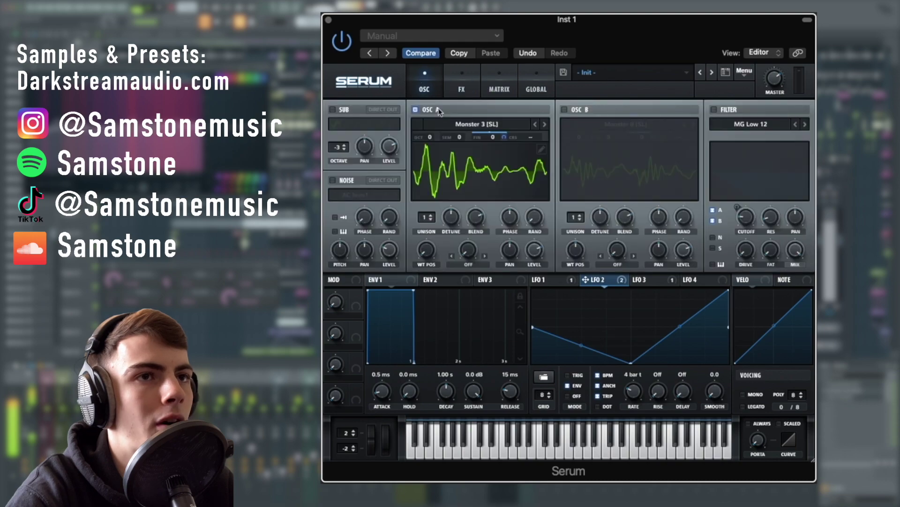
click(454, 125)
mouse_move(441, 137)
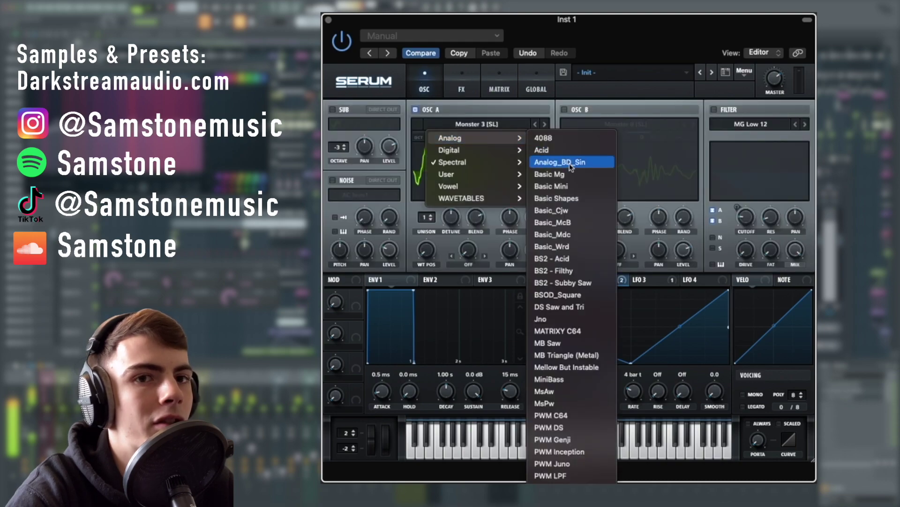
click(563, 161)
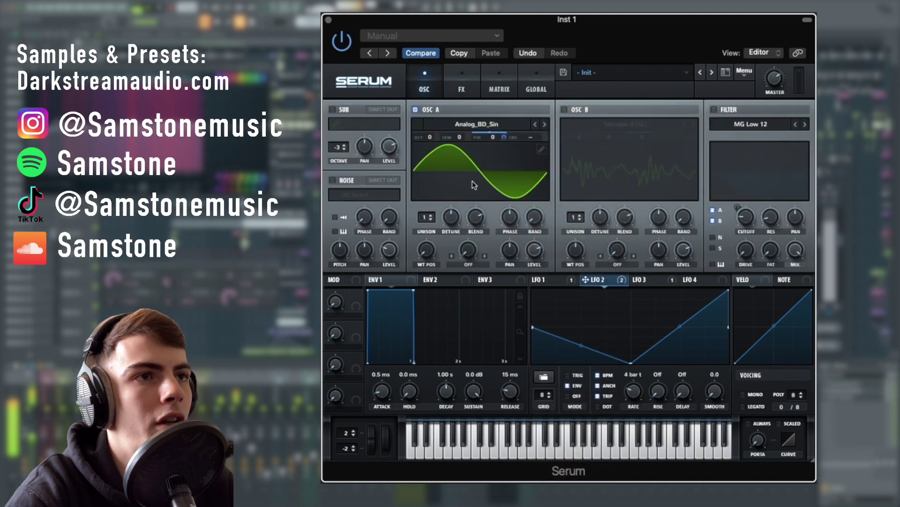
click(611, 290)
click(597, 305)
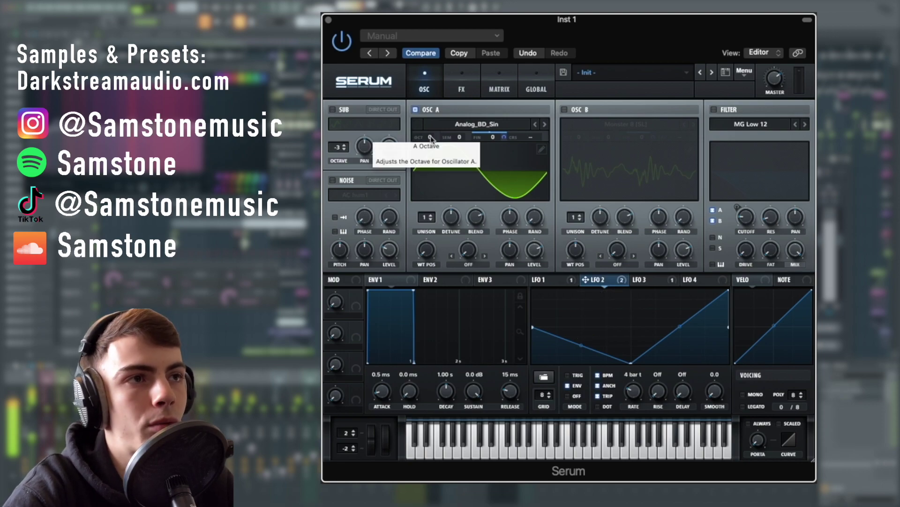
drag(431, 139, 432, 149)
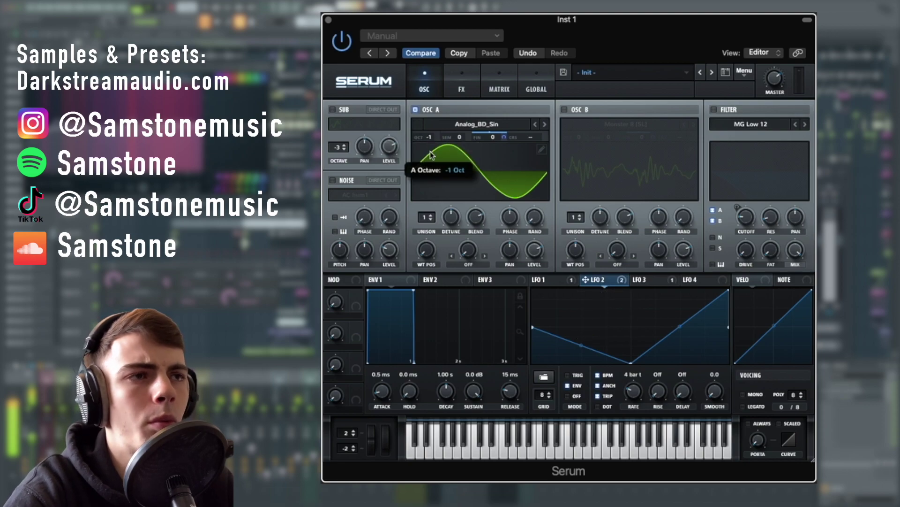